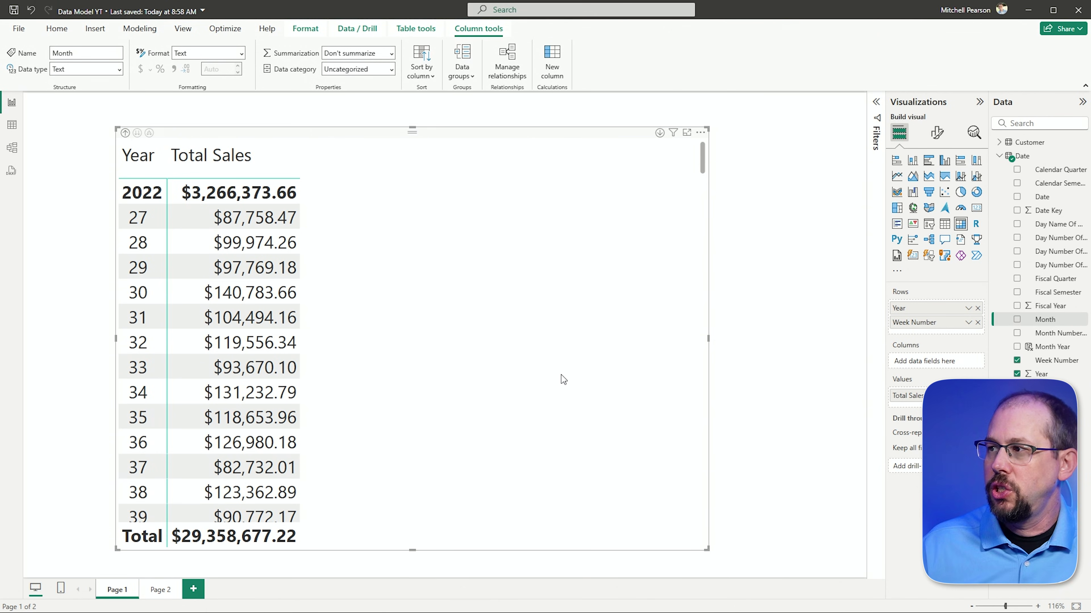
left_click(56, 29)
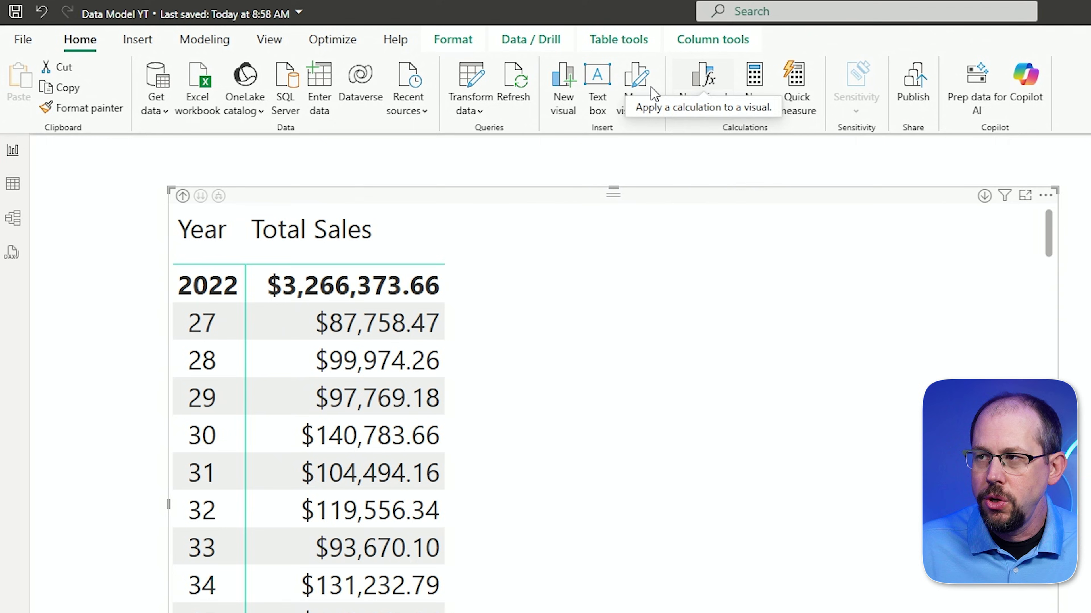
left_click(23, 39)
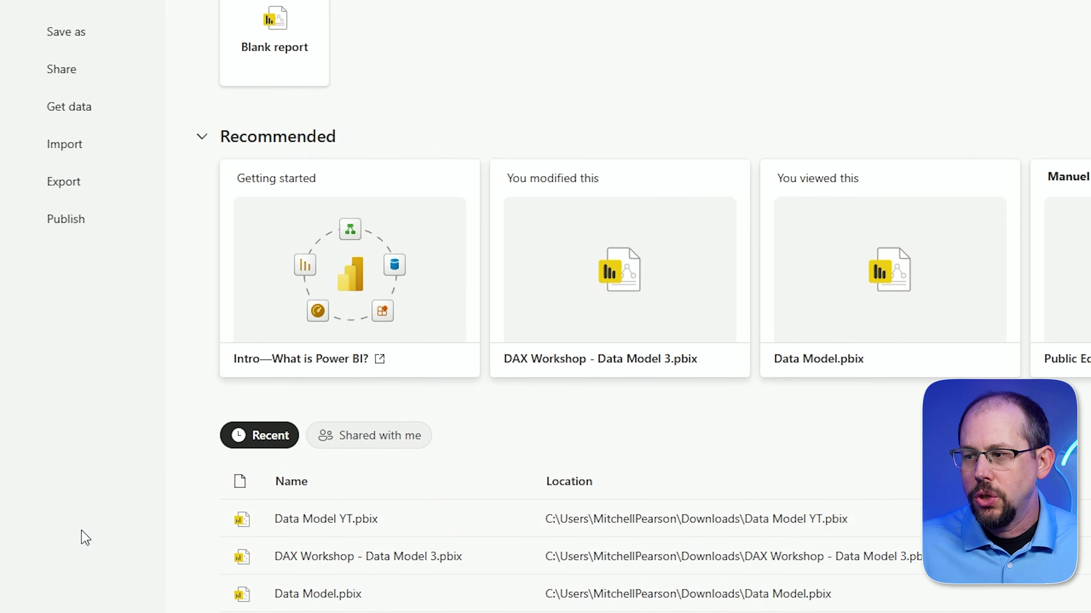
left_click(68, 574)
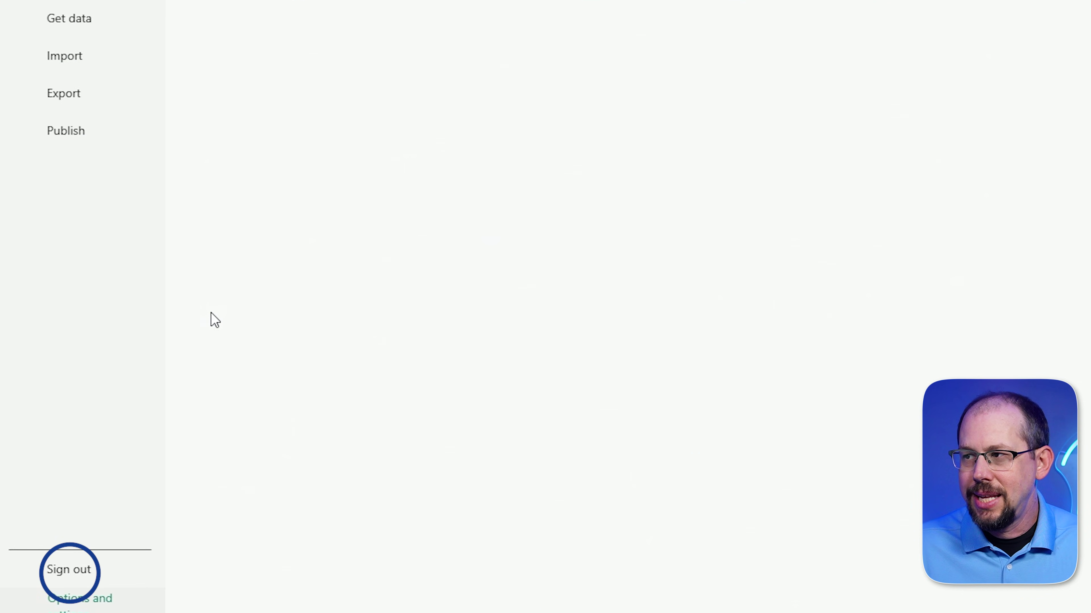
left_click(239, 117)
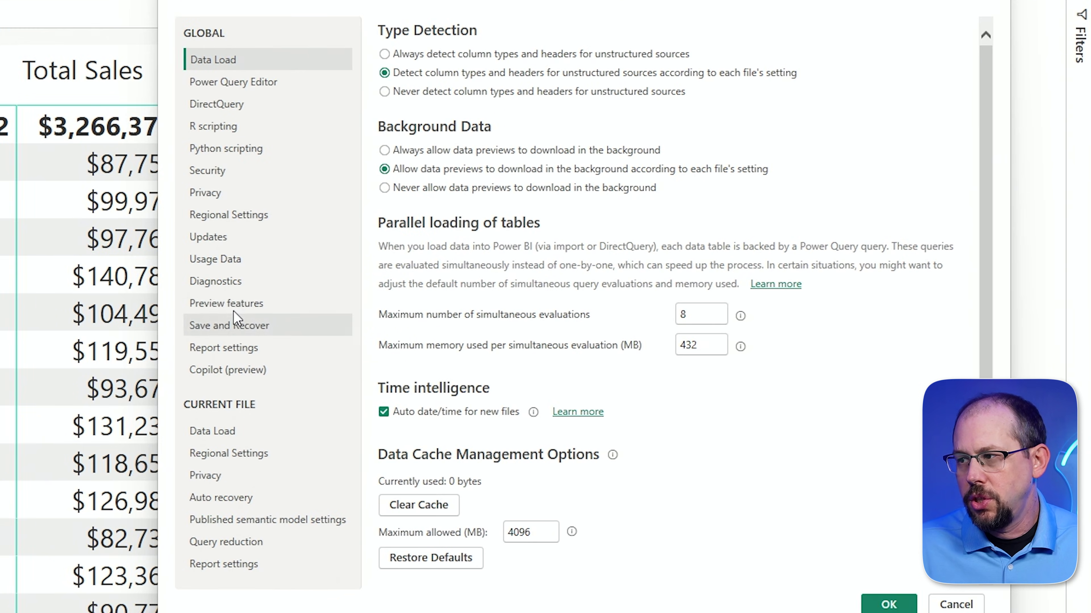
left_click(457, 433)
scroll(404, 363, "down", 3)
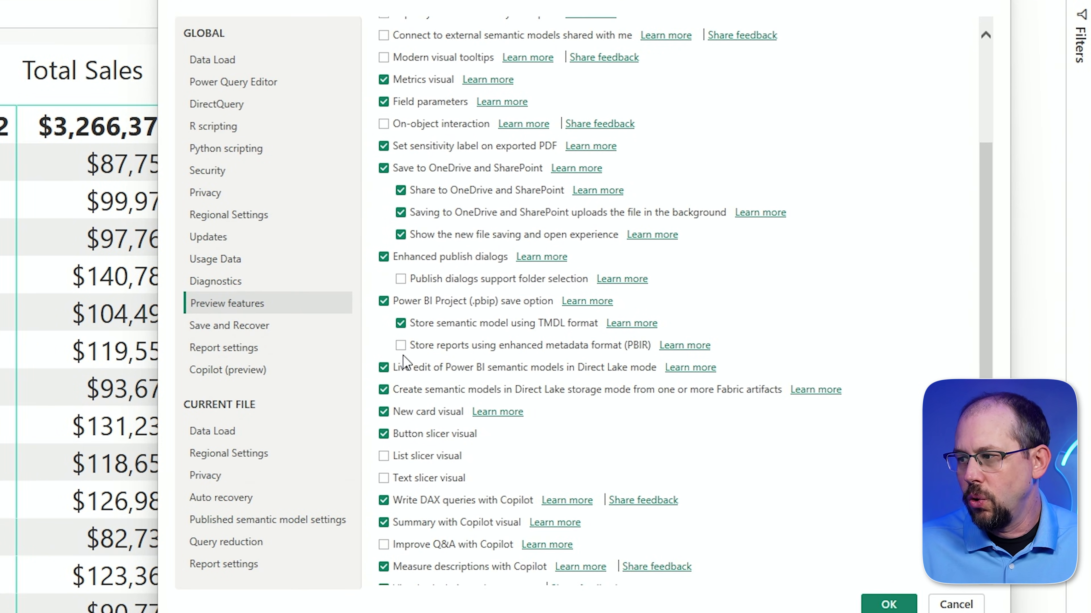
scroll(446, 440, "down", 3)
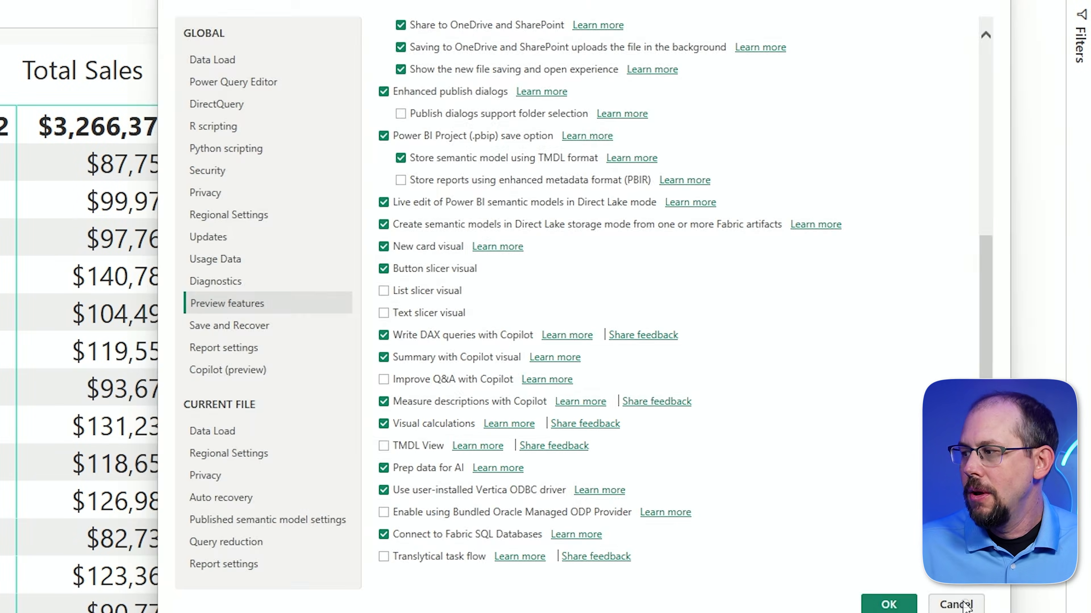
left_click(955, 601)
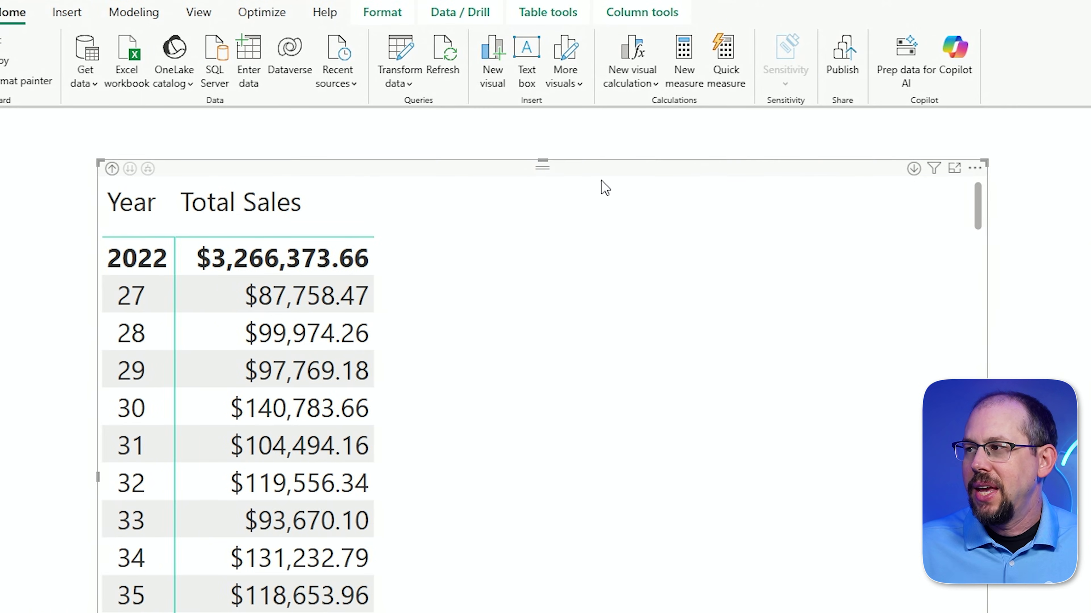
Start a new visual calculation on the selected sales table.
left_click(637, 67)
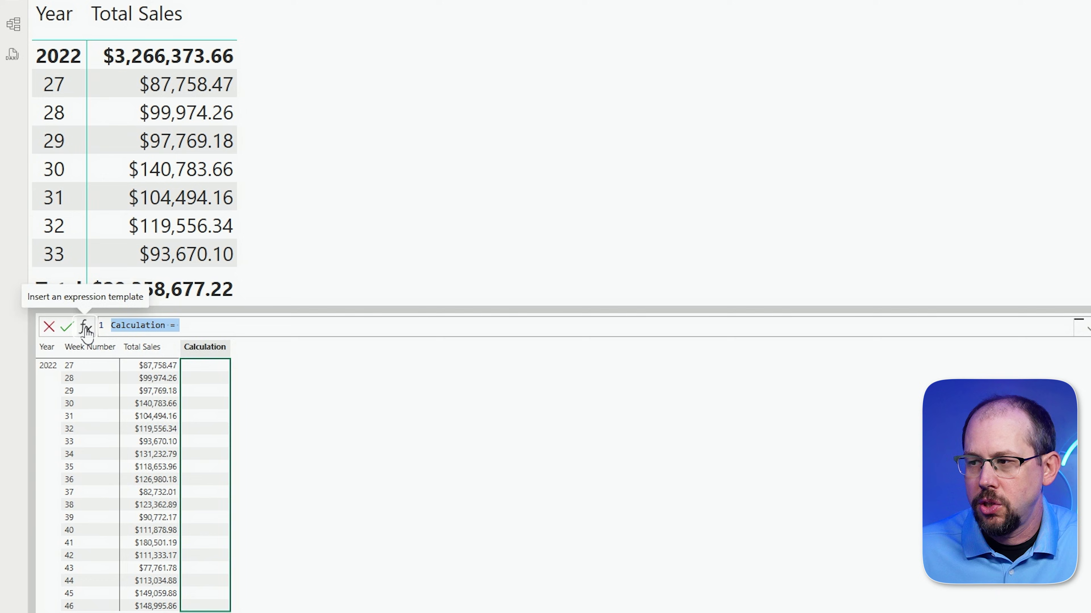
Show the visual calculation template list from the formula bar's fx button.
left_click(85, 328)
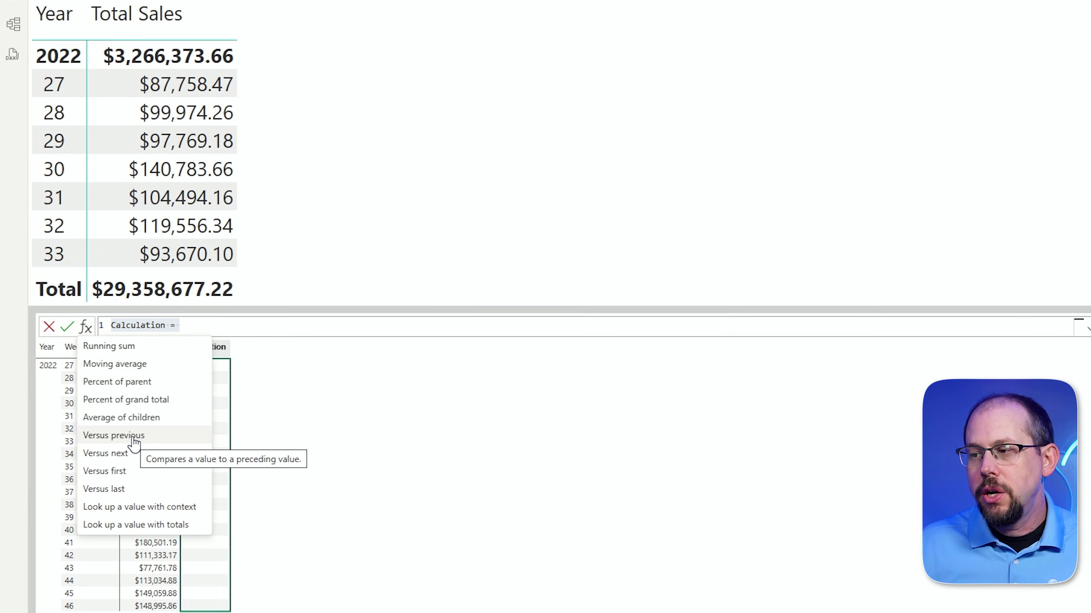
Insert the Versus previous template using Total Sales for both the current and PREVIOUS values.
left_click(133, 438)
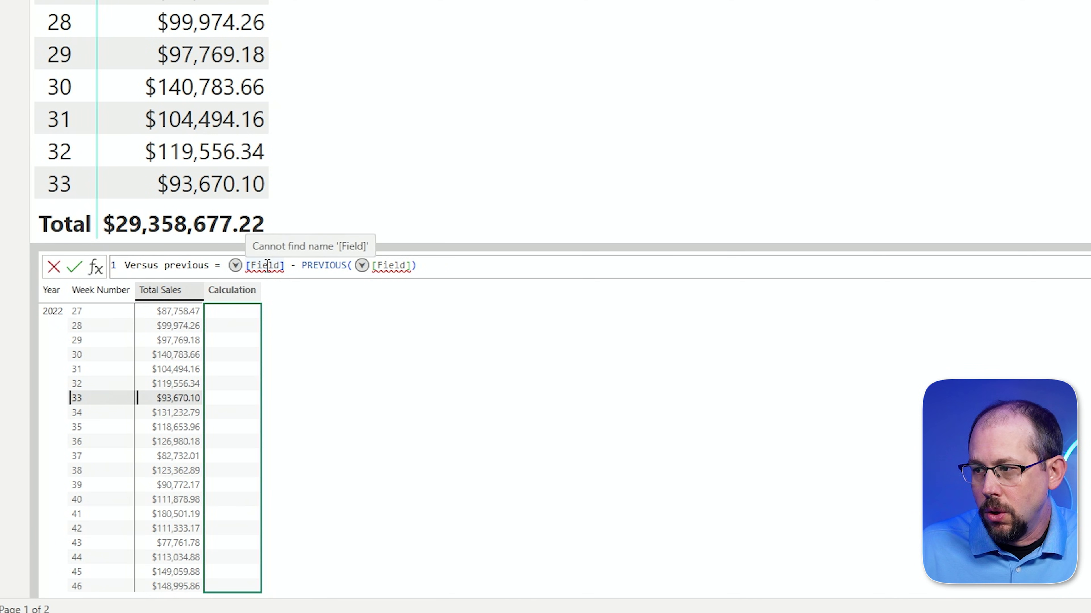
left_click(235, 265)
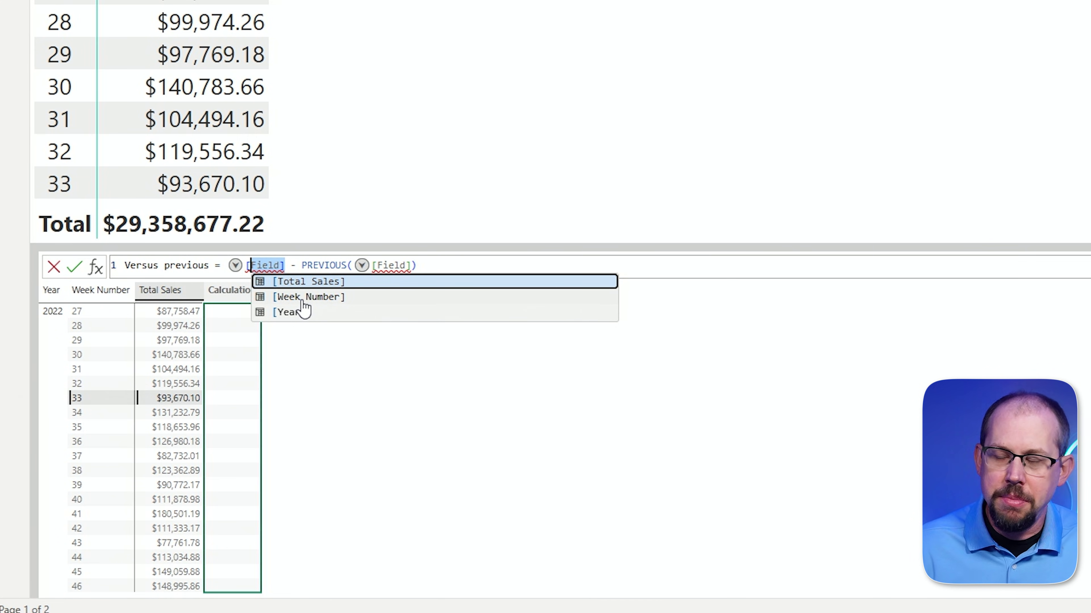
left_click(324, 283)
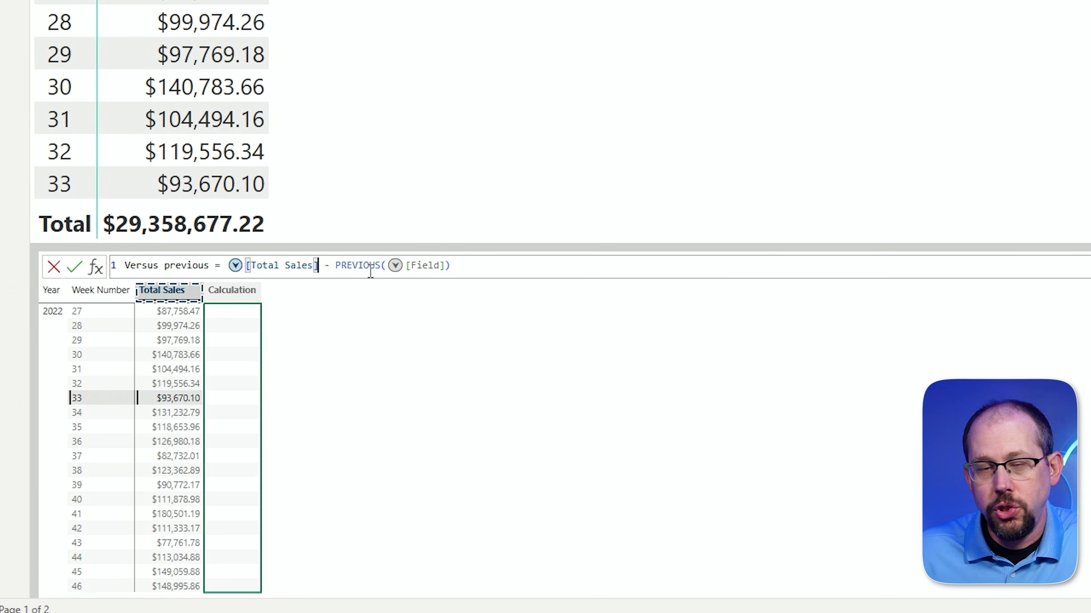
left_click(395, 264)
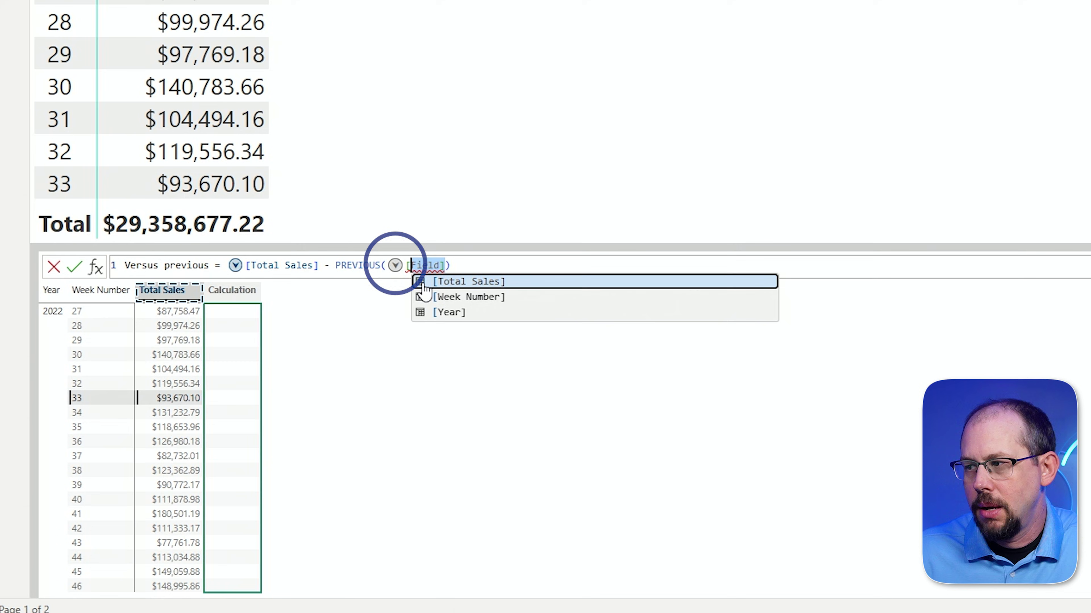
left_click(460, 282)
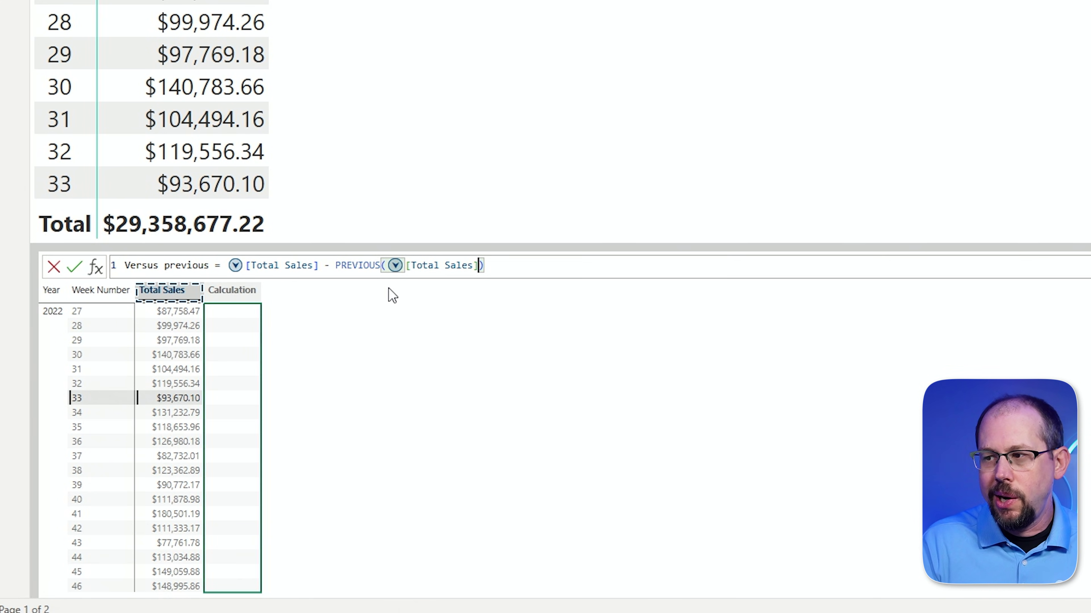
Rename the calculation to Previous Sales and commit it.
double_click(214, 264)
left_click_drag(214, 265, 98, 265)
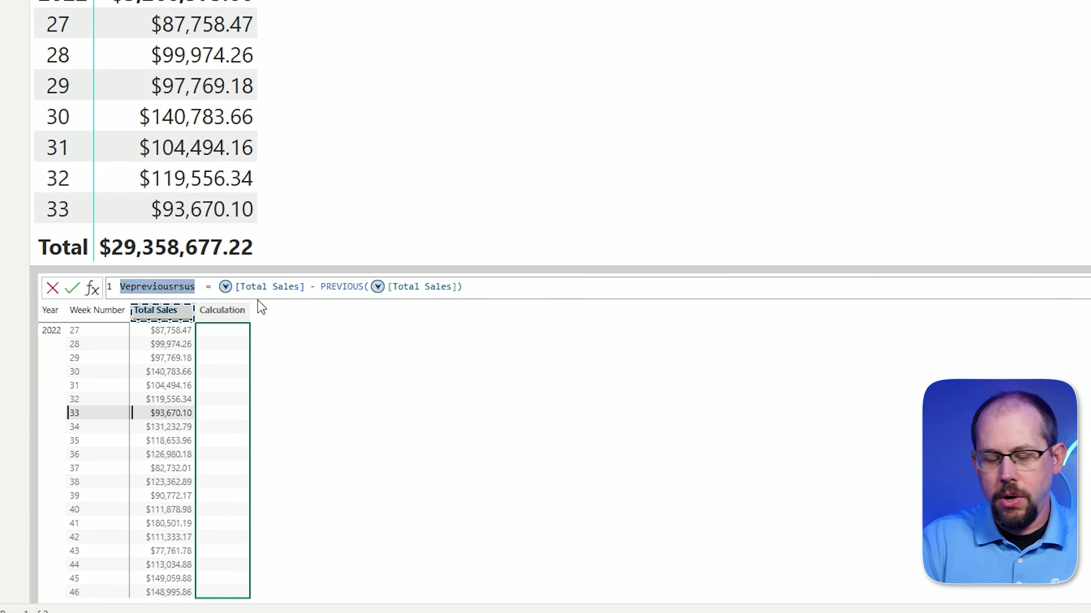
type("Previou Sal")
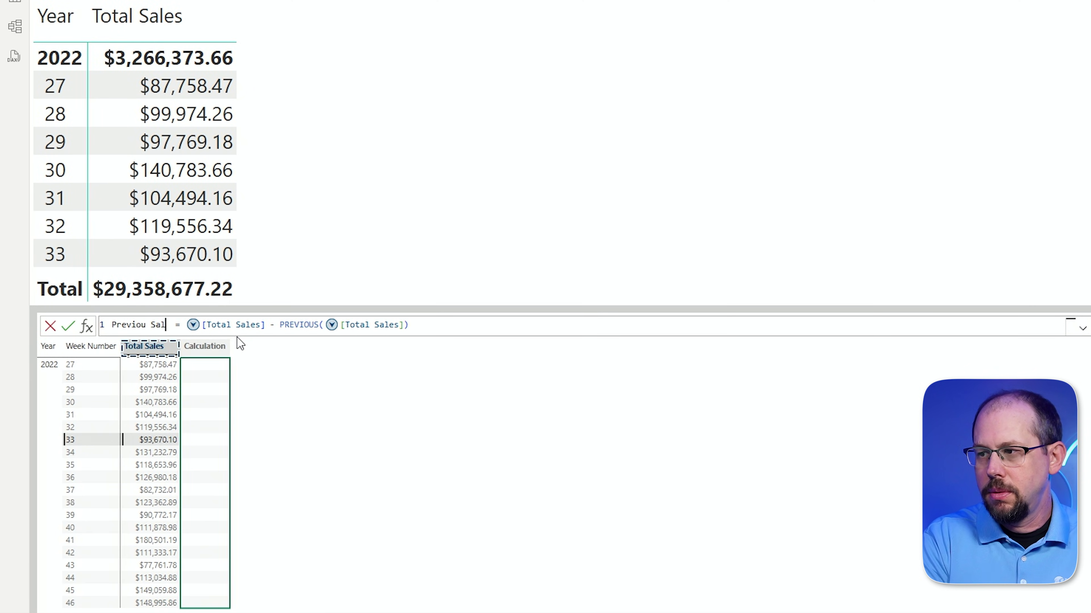
key("BackSpace")
key("BackSpace")
key("BackSpace")
key("BackSpace")
type("s Sales")
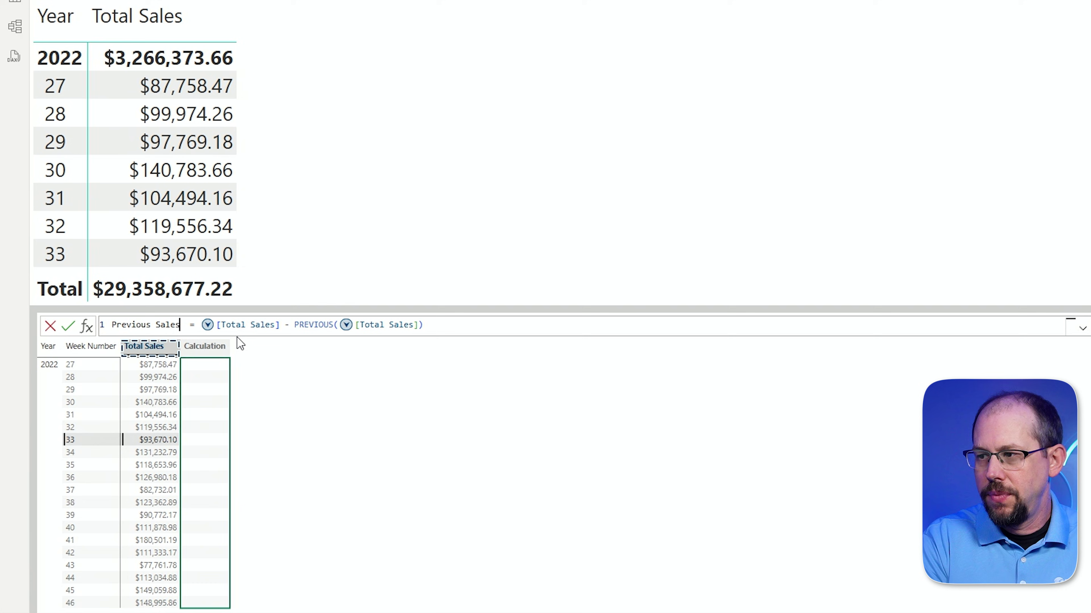
key("Return")
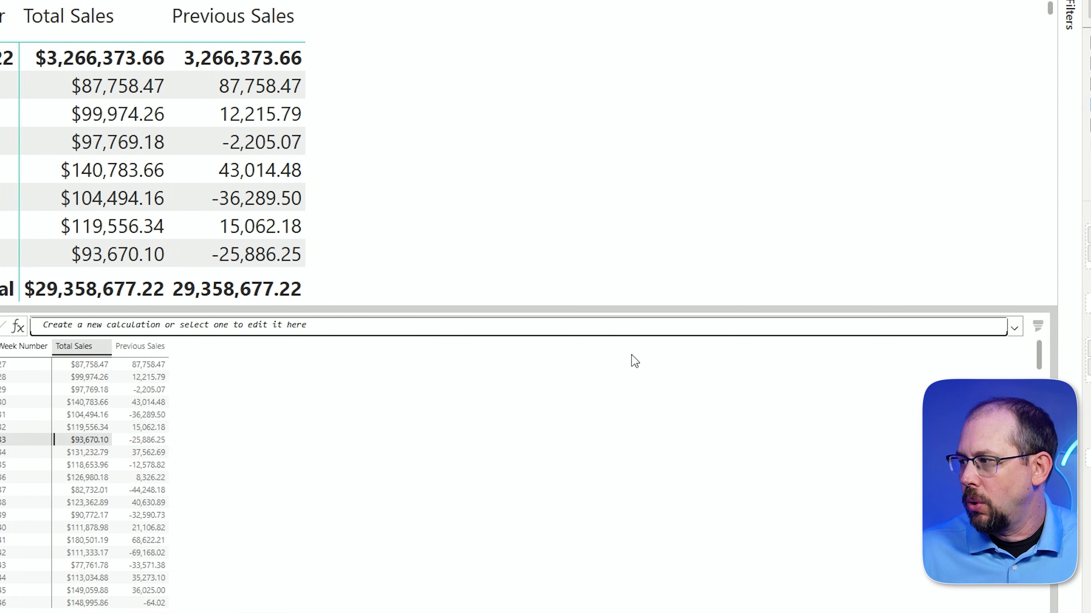
Edit the Previous Sales formula down to PREVIOUS([Total Sales]) and commit it.
left_click(987, 369)
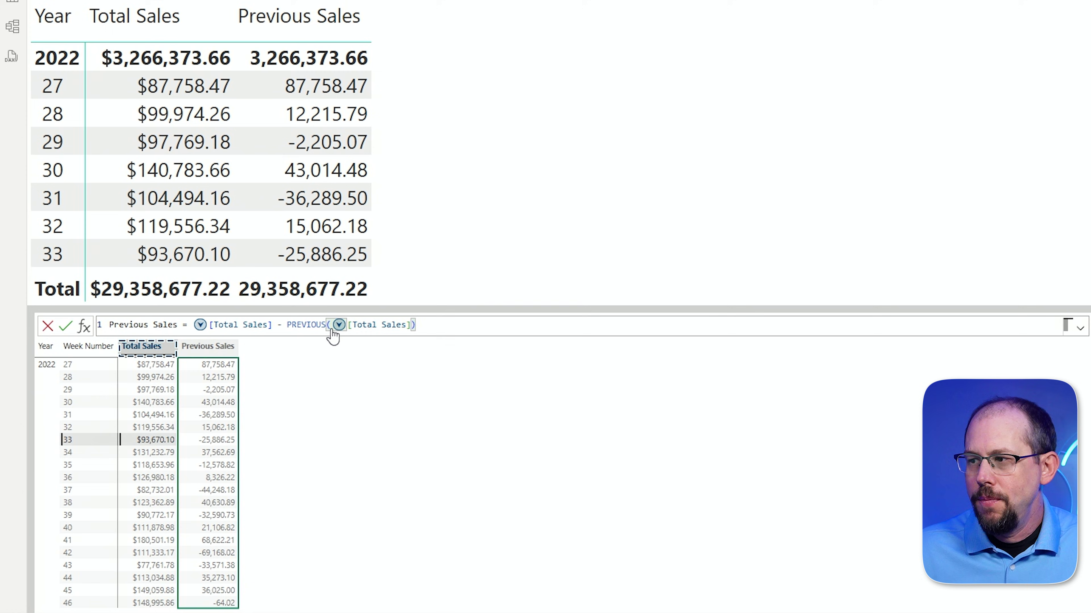
left_click(285, 326)
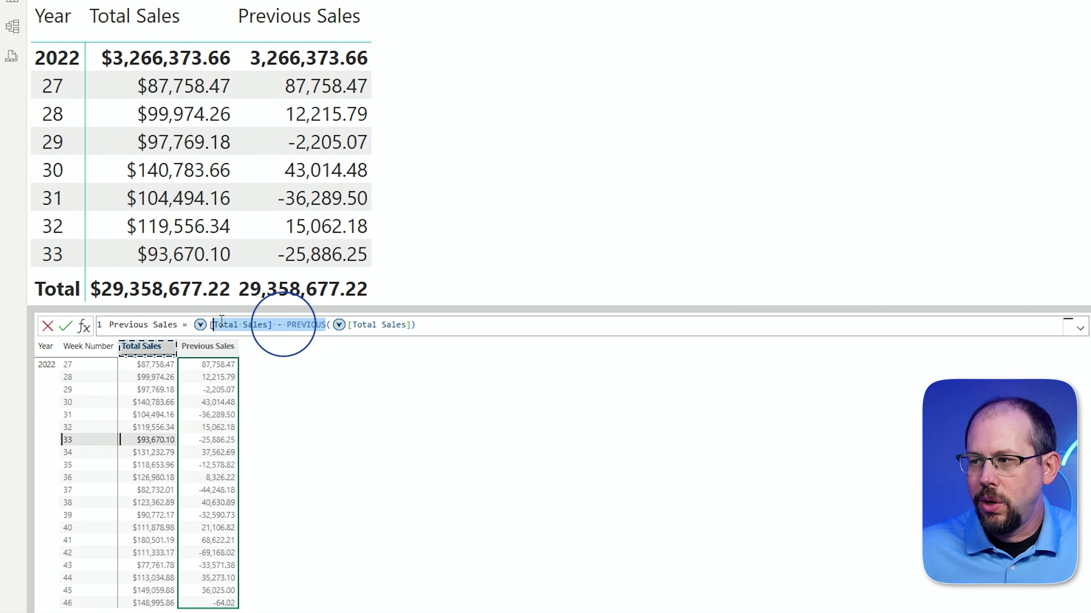
left_click_drag(267, 326, 213, 326)
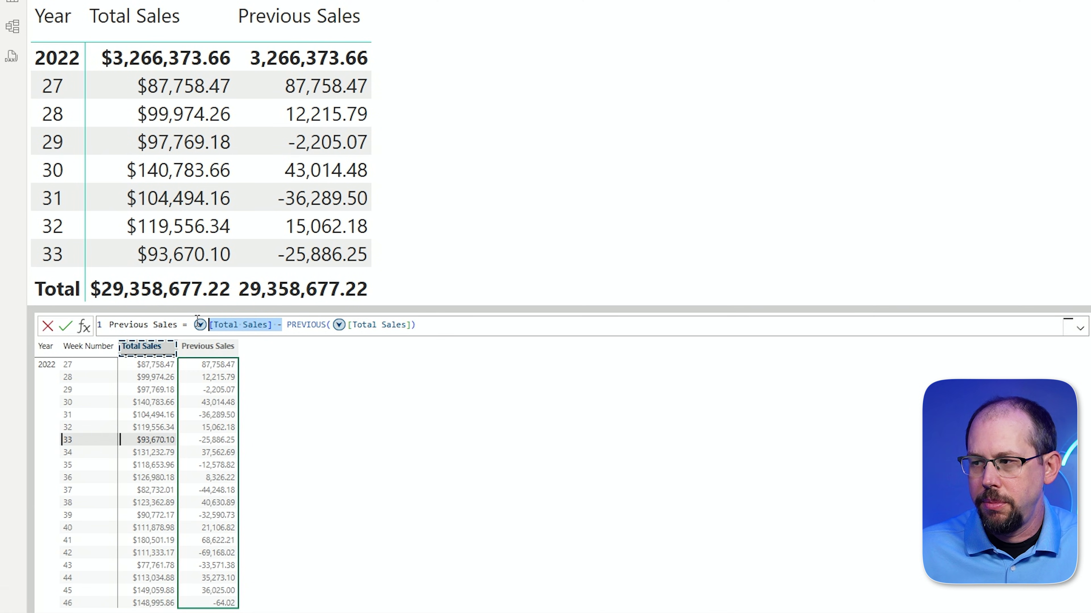
key("ctrl+space")
key("BackSpace")
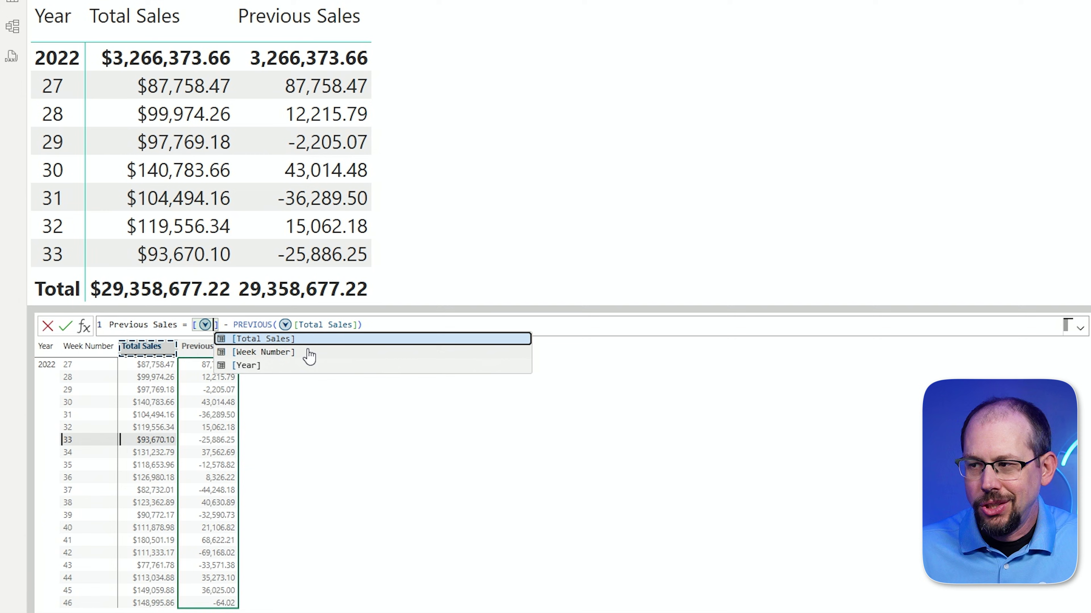
key("Escape")
key("BackSpace")
key("BackSpace")
key("BackSpace")
key("BackSpace")
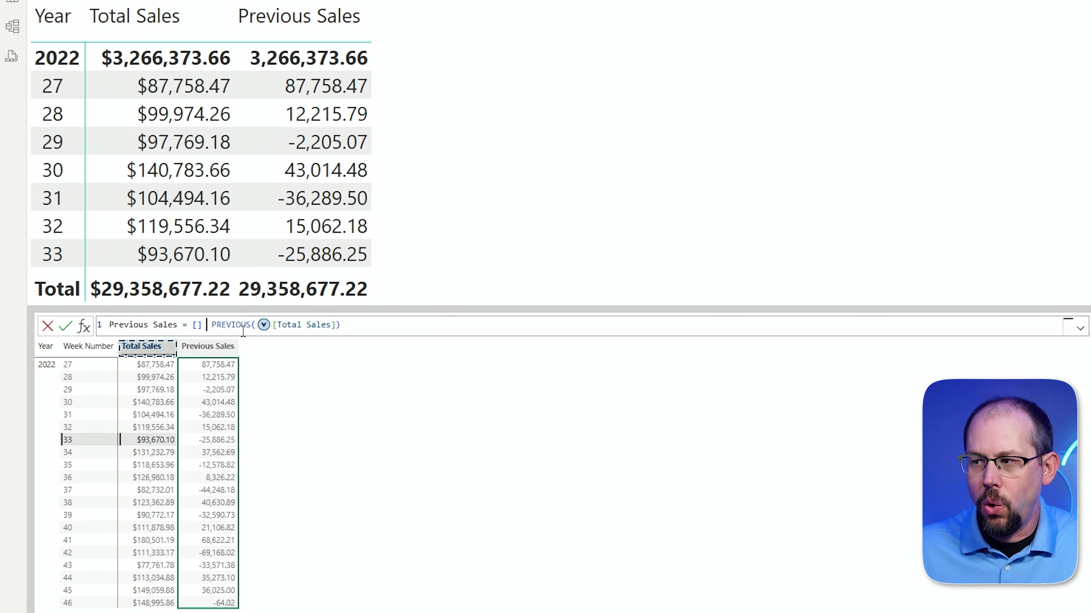
key("Escape")
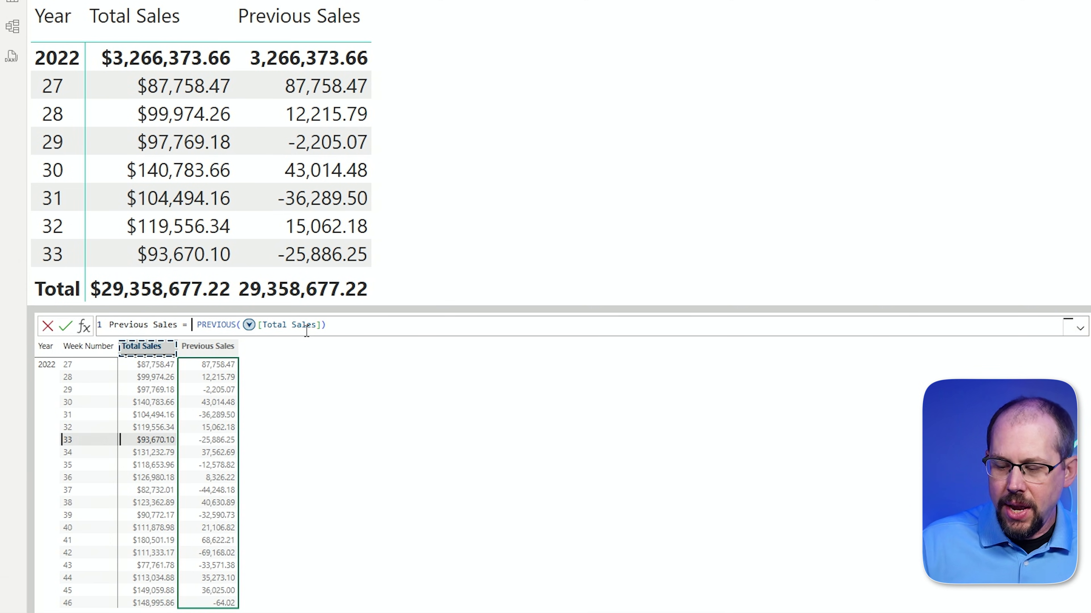
key("Return")
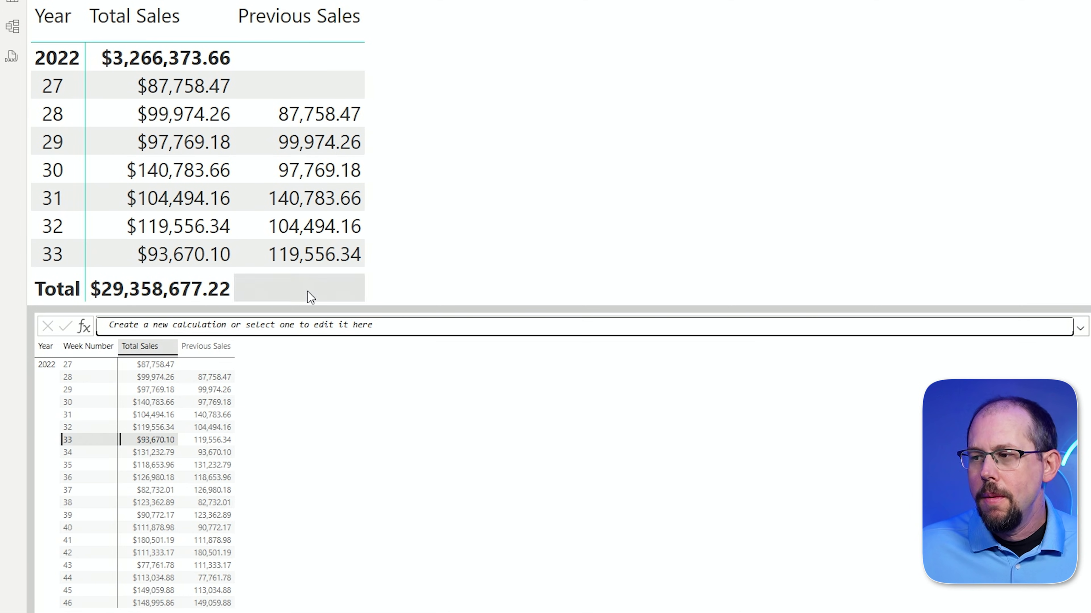
Scroll the data grid to check Previous Sales through week 53 of 2022 (154,888.73).
scroll(154, 448, "down", 4)
scroll(155, 447, "down", 2)
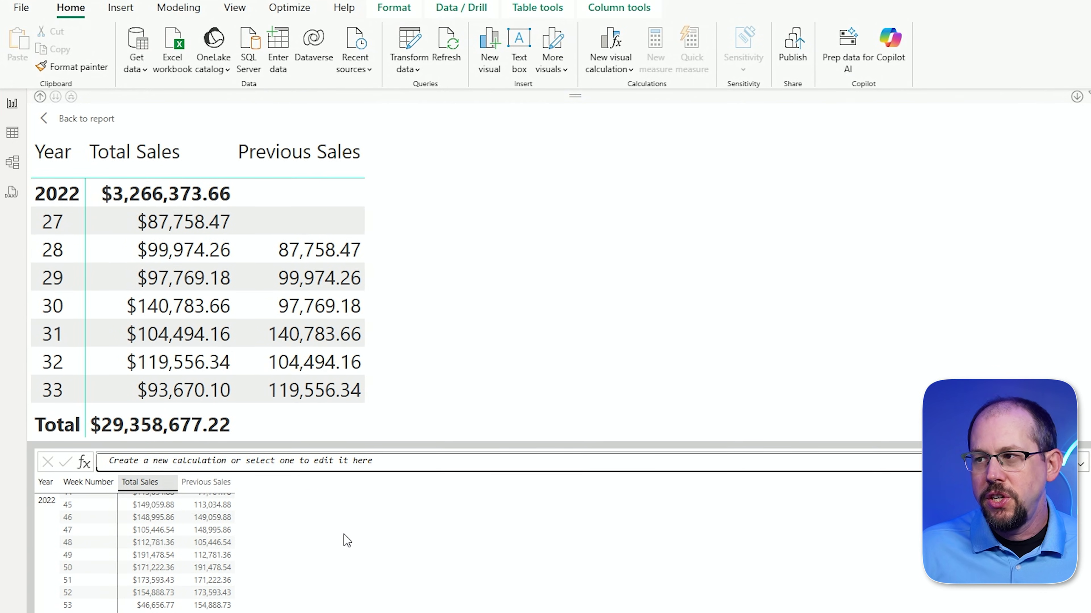
Leave the visual calculation editor and return to the report page.
left_click(80, 123)
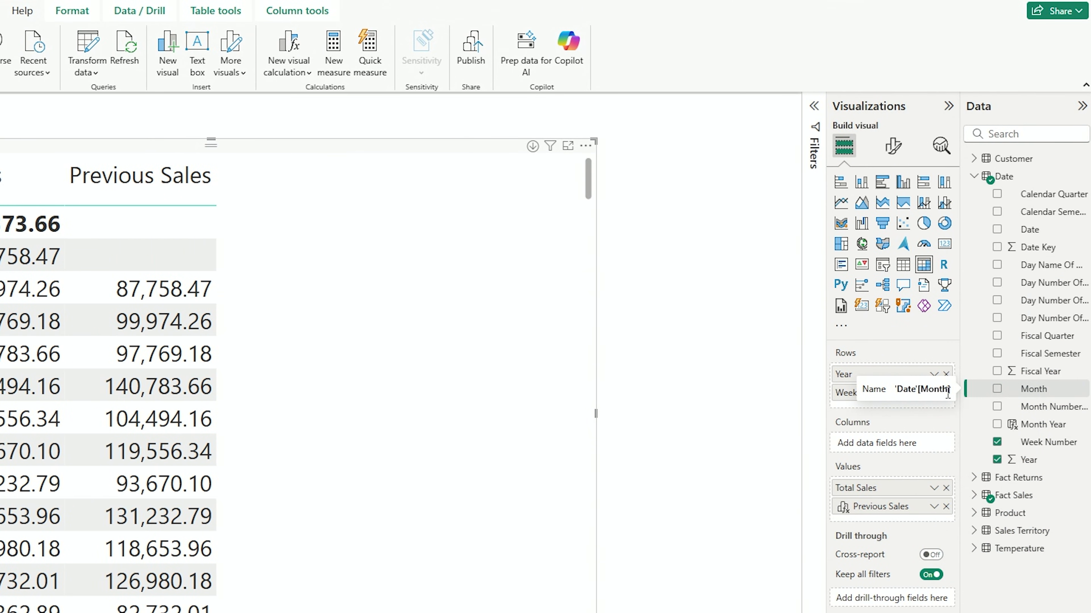
Replace Week Number in the rows with Month, and insert Calendar Quarter between Year and Month.
left_click(946, 393)
left_click_drag(1033, 388, 945, 369)
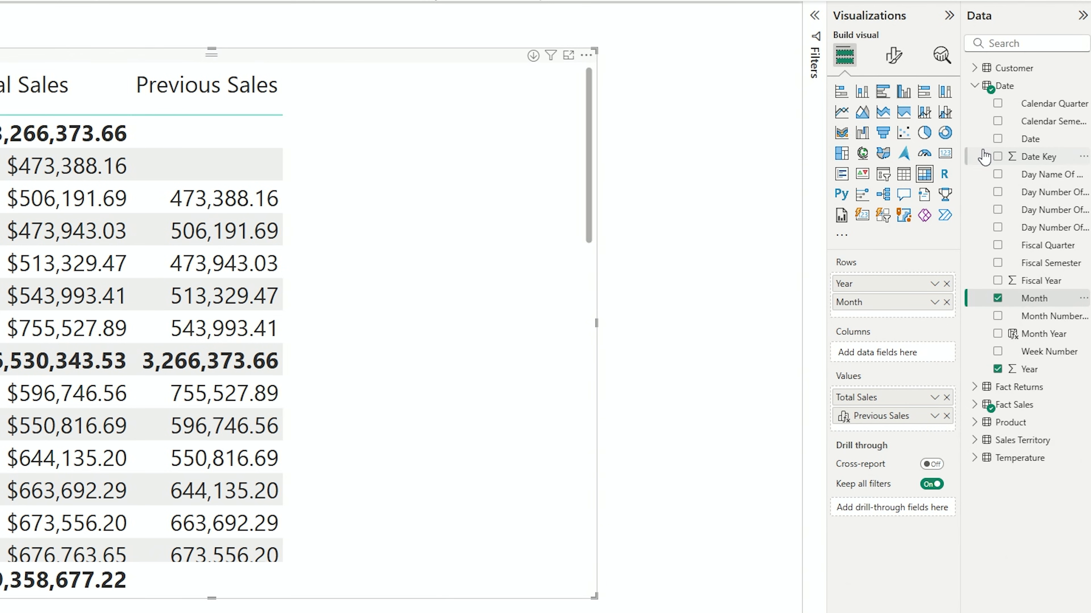
left_click_drag(1056, 104, 934, 305)
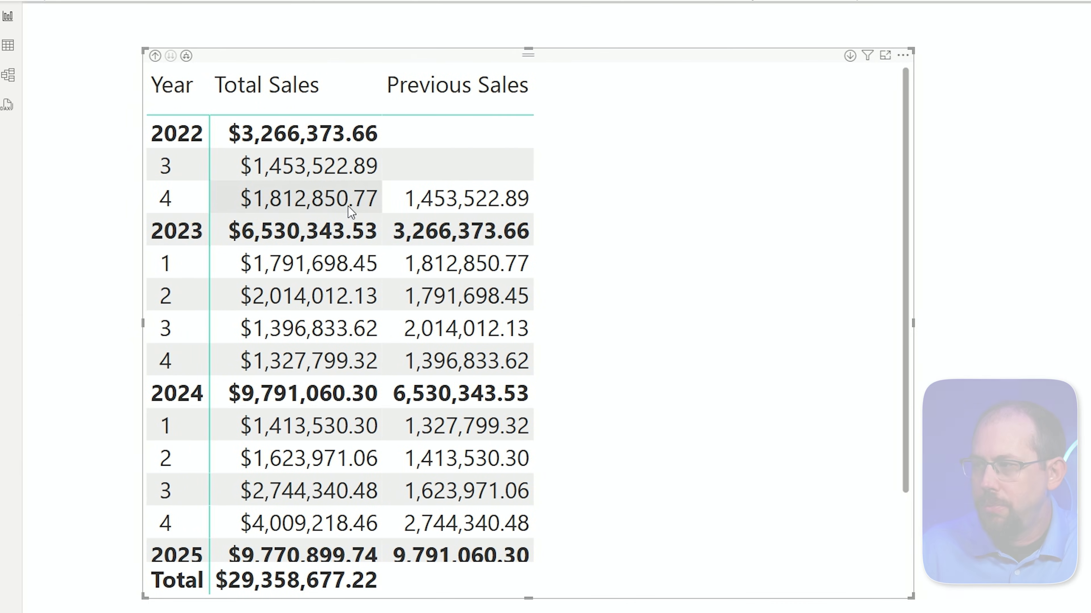